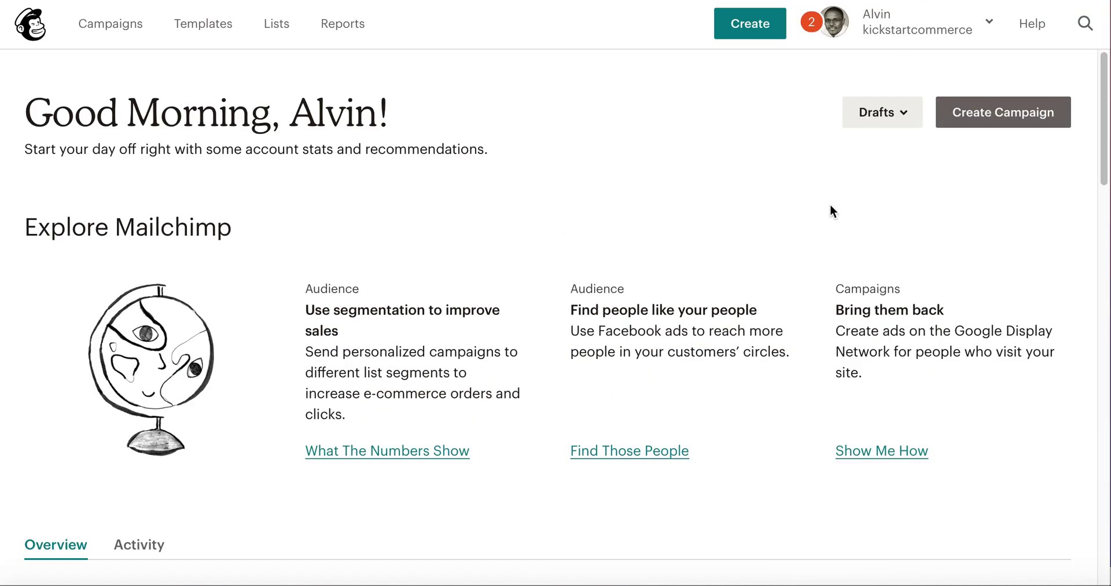
Create a regular email campaign named "Video Campaign Test".
{"action": "left_click", "coordinate": [1023, 116]}
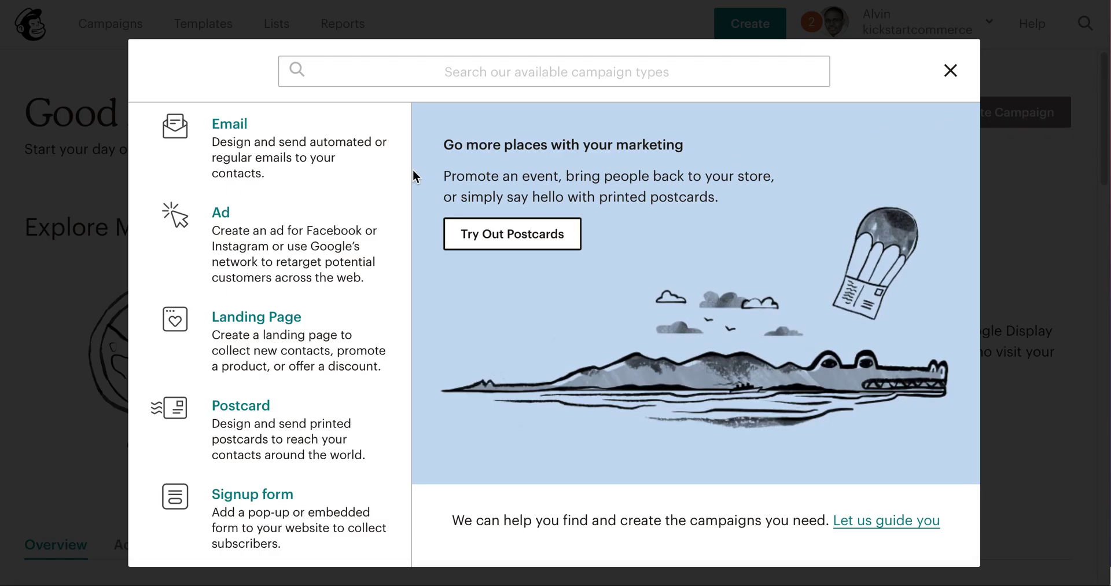
{"action": "left_click", "coordinate": [300, 163]}
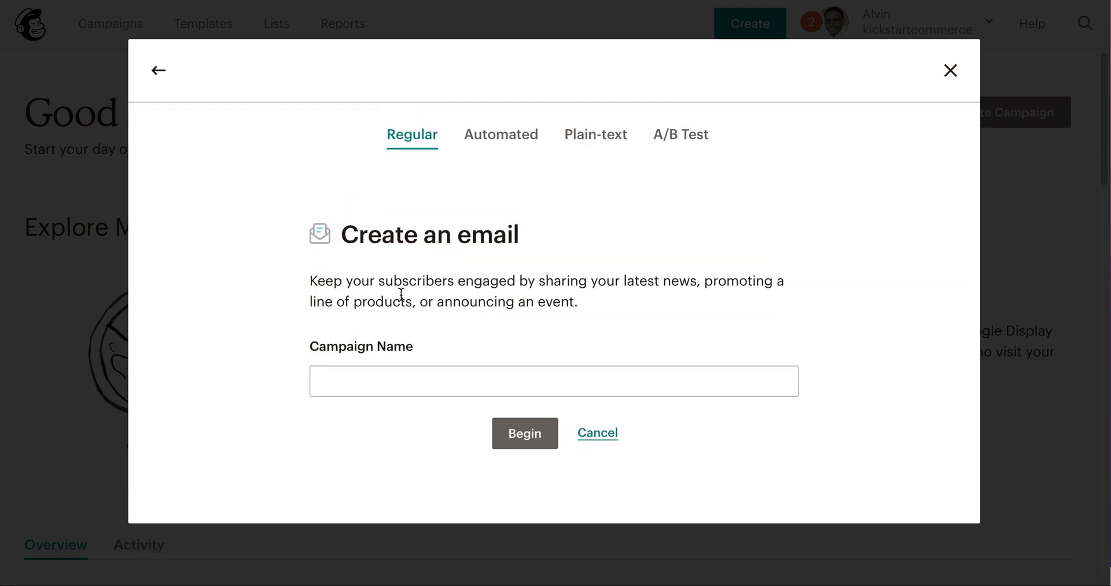
{"action": "left_click", "coordinate": [476, 378]}
{"action": "type", "text": "Video Campai"}
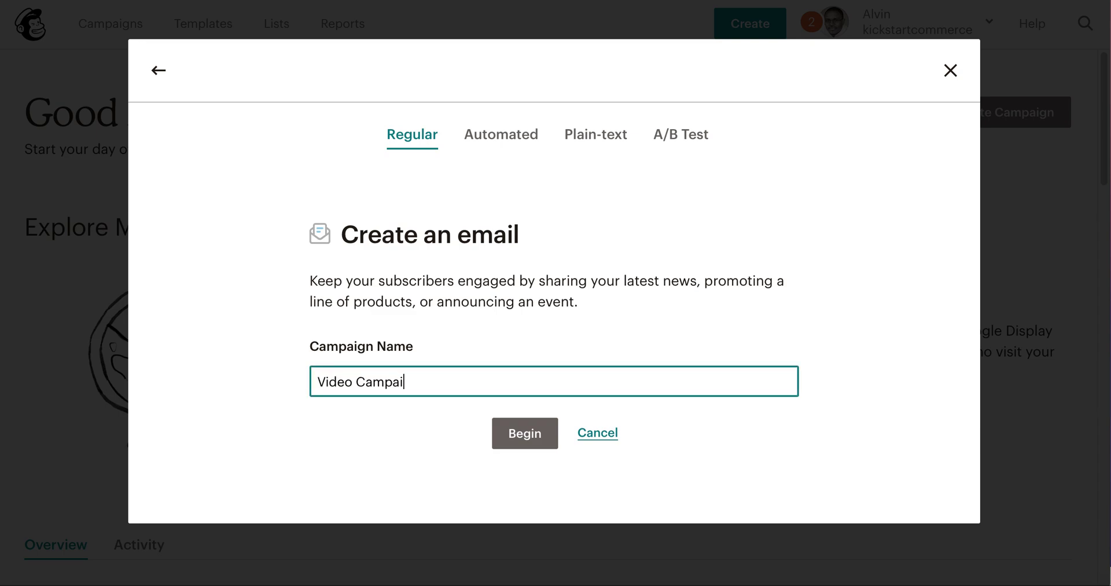
{"action": "type", "text": "gn Text"}
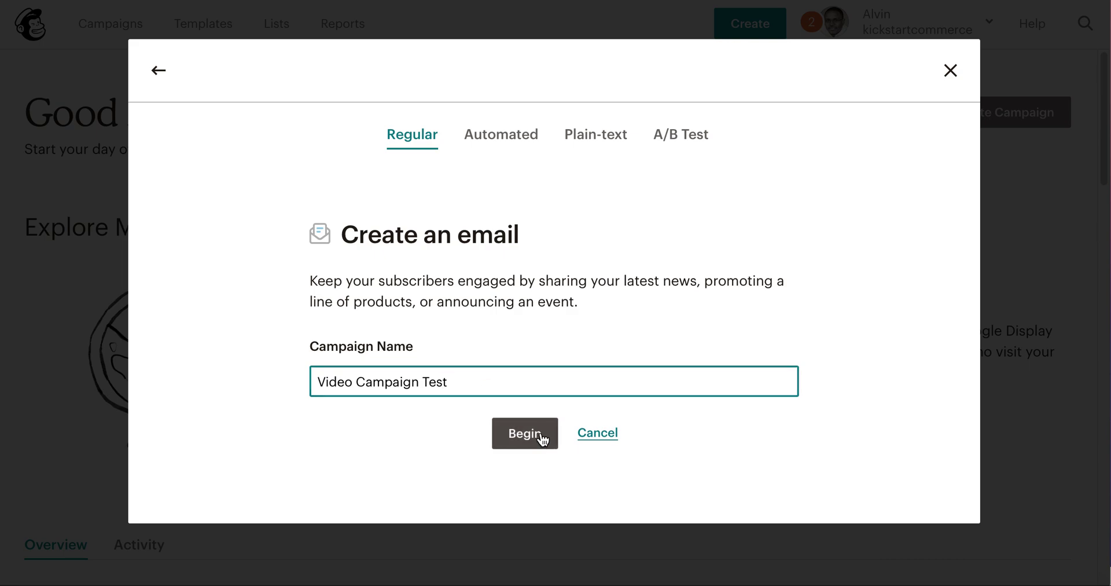
{"action": "left_click", "coordinate": [543, 441]}
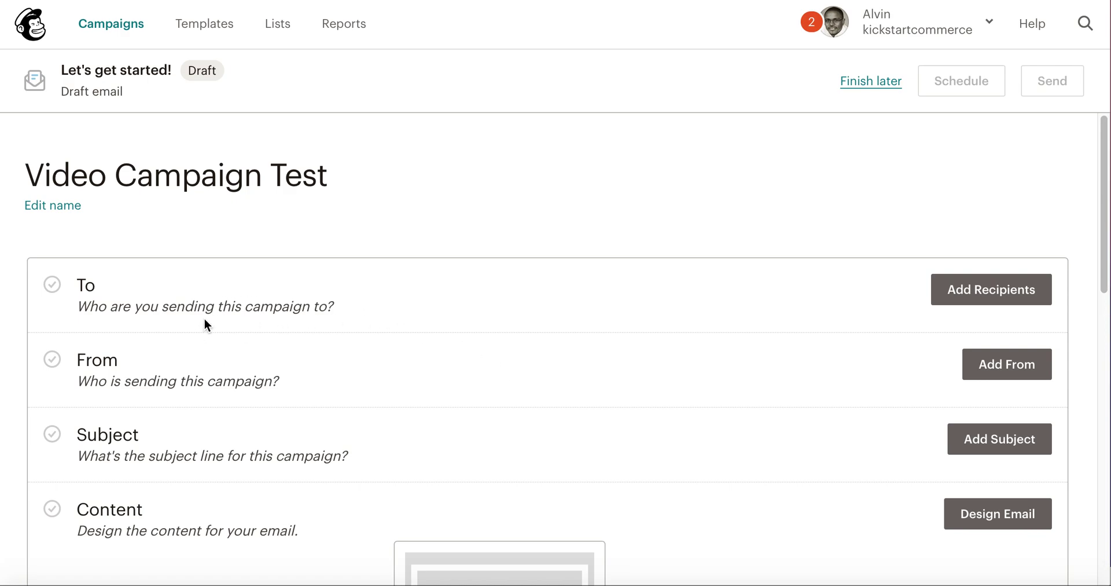
Look over the campaign's setup sections and start designing the email content.
{"action": "scroll", "coordinate": [210, 318], "scroll_direction": "down", "scroll_amount": 1}
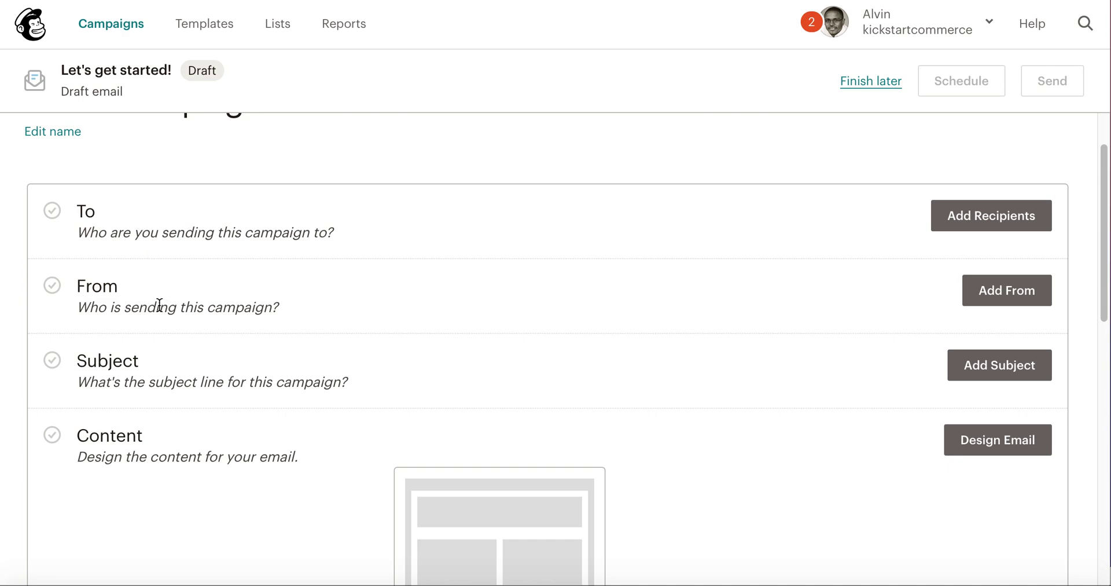
{"action": "scroll", "coordinate": [187, 388], "scroll_direction": "down", "scroll_amount": 7}
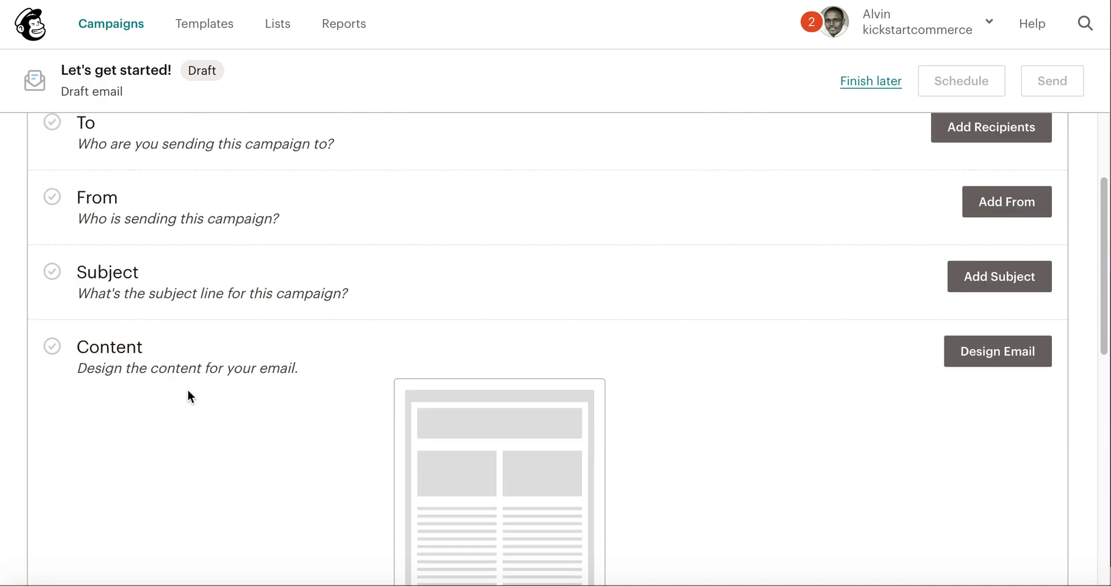
{"action": "scroll", "coordinate": [278, 368], "scroll_direction": "up", "scroll_amount": 4}
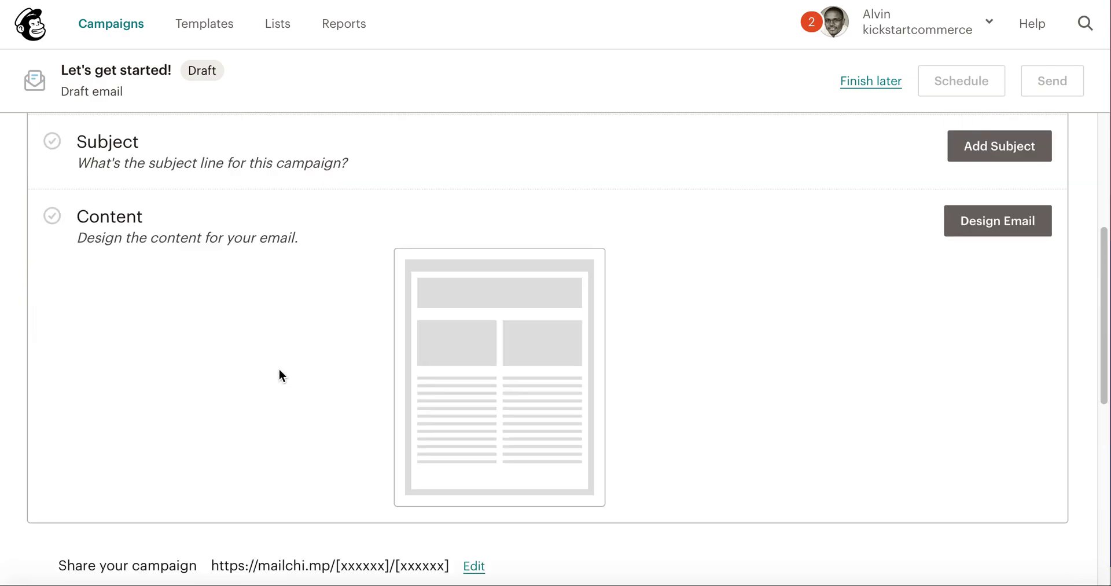
{"action": "left_click", "coordinate": [991, 227]}
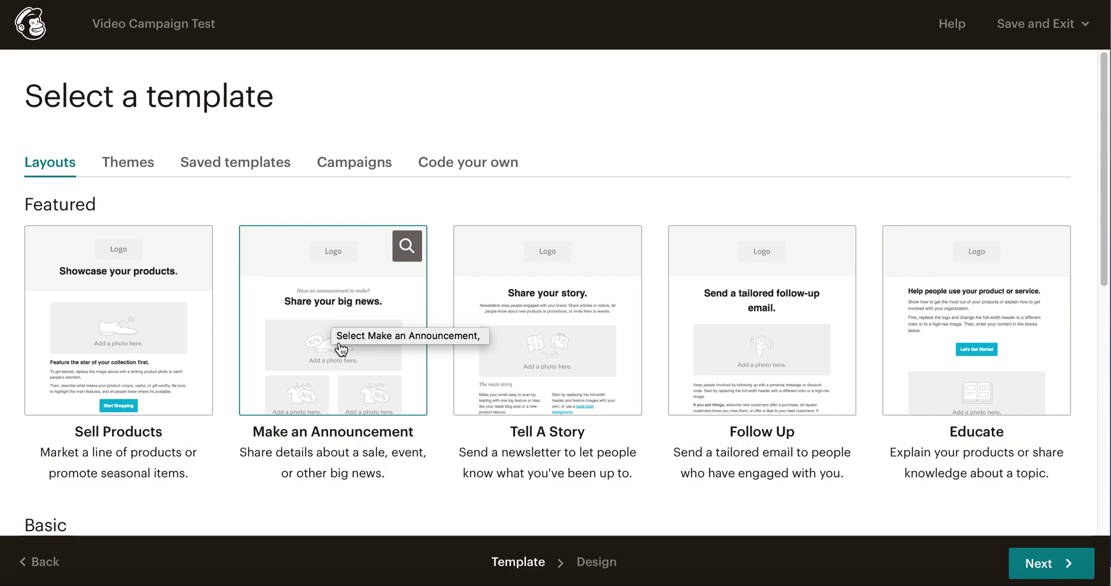
Browse the featured and basic layout templates and choose a basic single-column layout for the email.
{"action": "scroll", "coordinate": [342, 348], "scroll_direction": "down", "scroll_amount": 5}
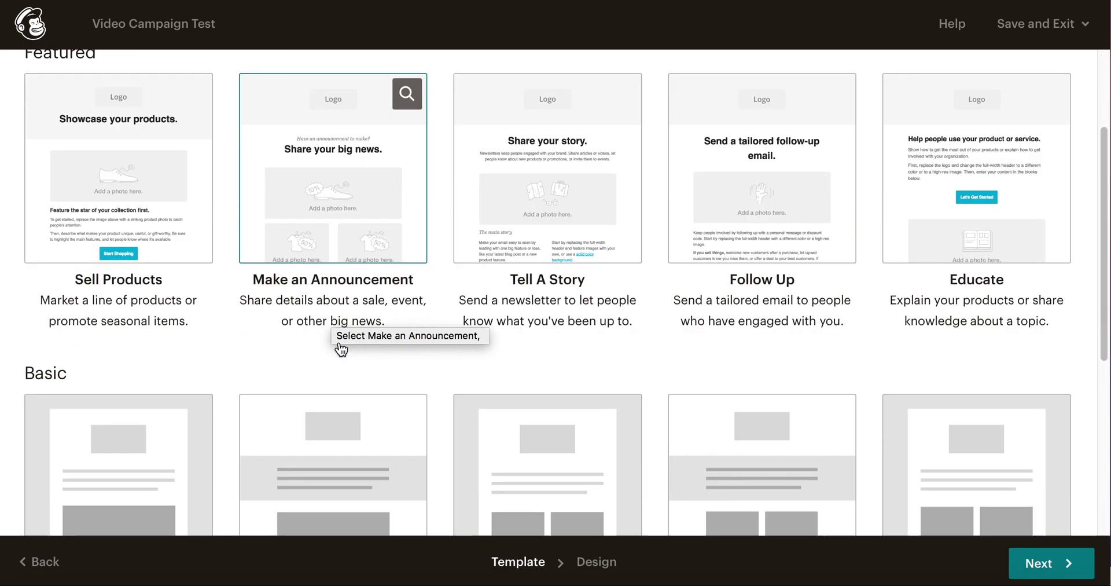
{"action": "scroll", "coordinate": [155, 306], "scroll_direction": "down", "scroll_amount": 5}
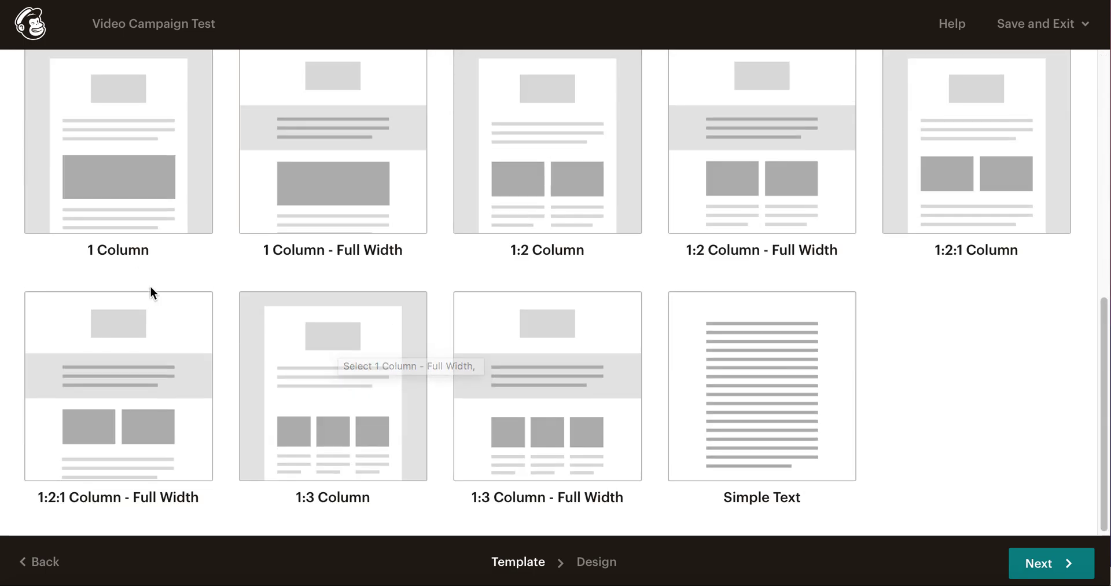
{"action": "scroll", "coordinate": [152, 292], "scroll_direction": "up", "scroll_amount": 6}
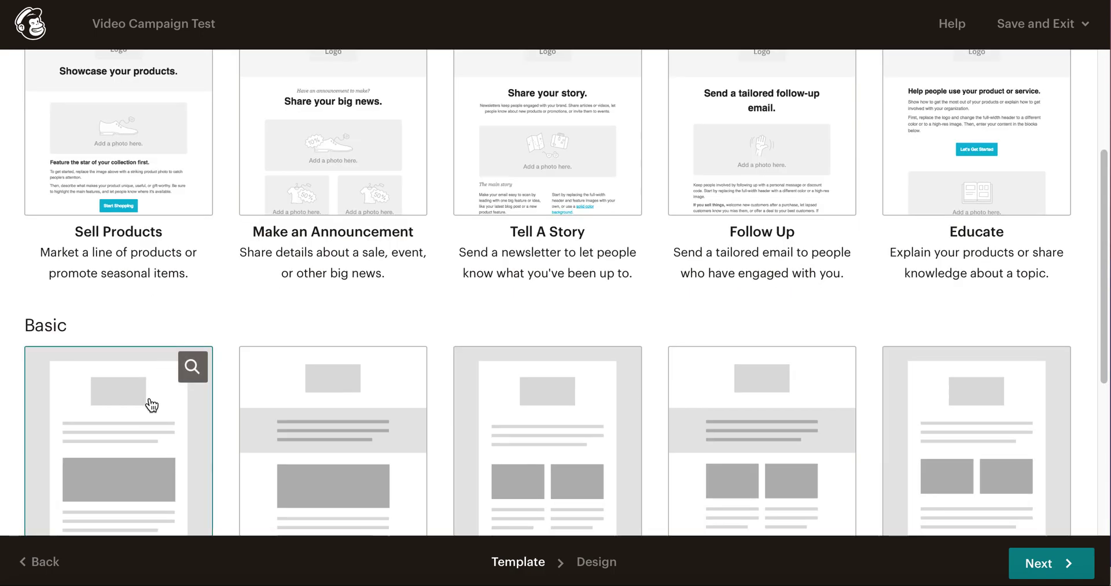
{"action": "scroll", "coordinate": [151, 405], "scroll_direction": "up", "scroll_amount": 2}
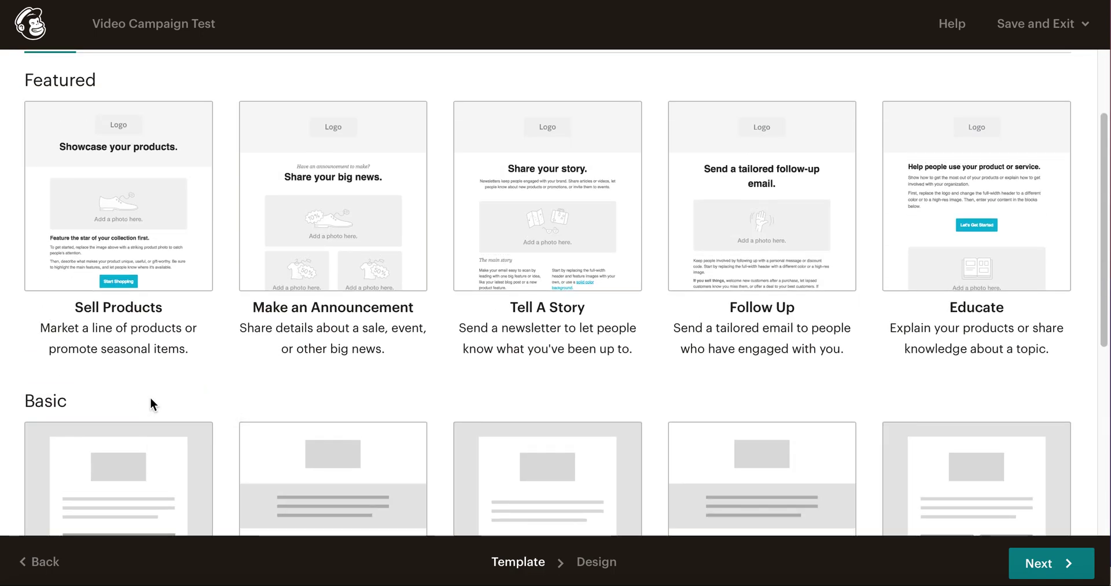
{"action": "scroll", "coordinate": [150, 398], "scroll_direction": "down", "scroll_amount": 3}
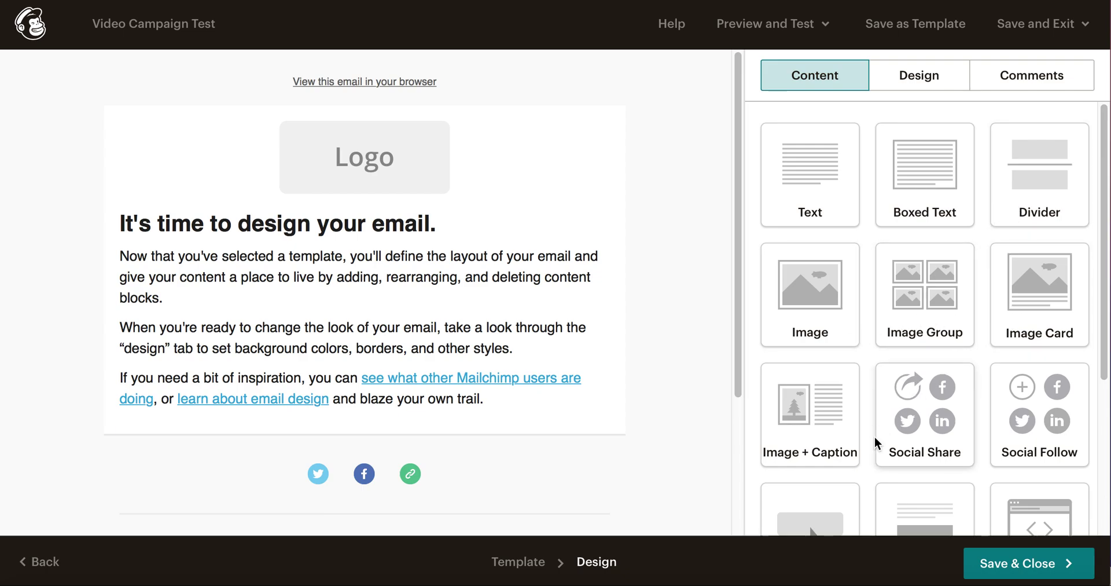
Add a Video content block to the email's header, directly beneath the logo.
{"action": "scroll", "coordinate": [872, 443], "scroll_direction": "down", "scroll_amount": 4}
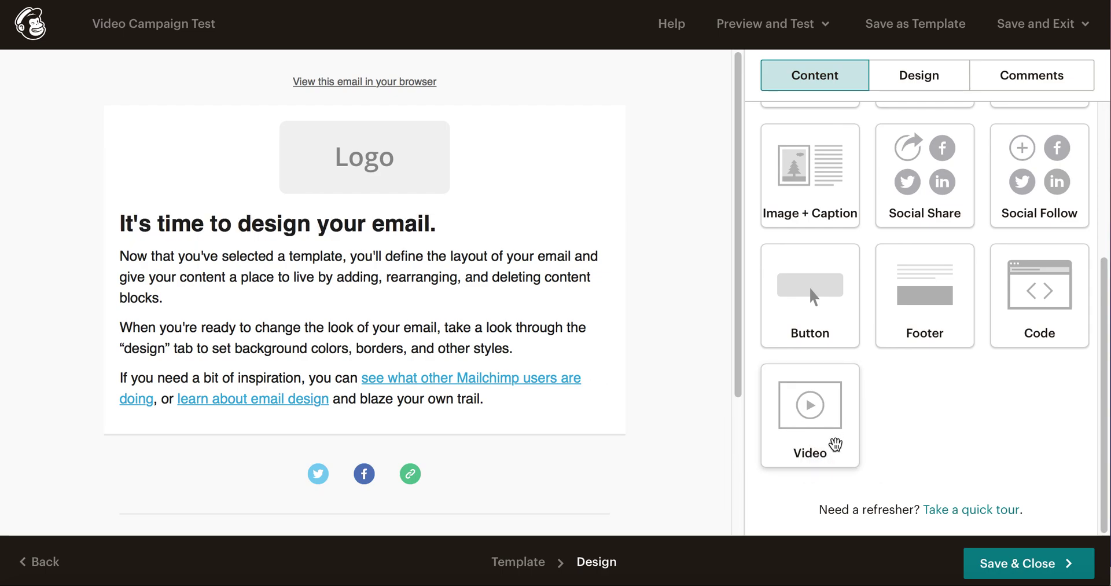
{"action": "left_click_drag", "start_coordinate": [835, 445], "coordinate": [308, 187]}
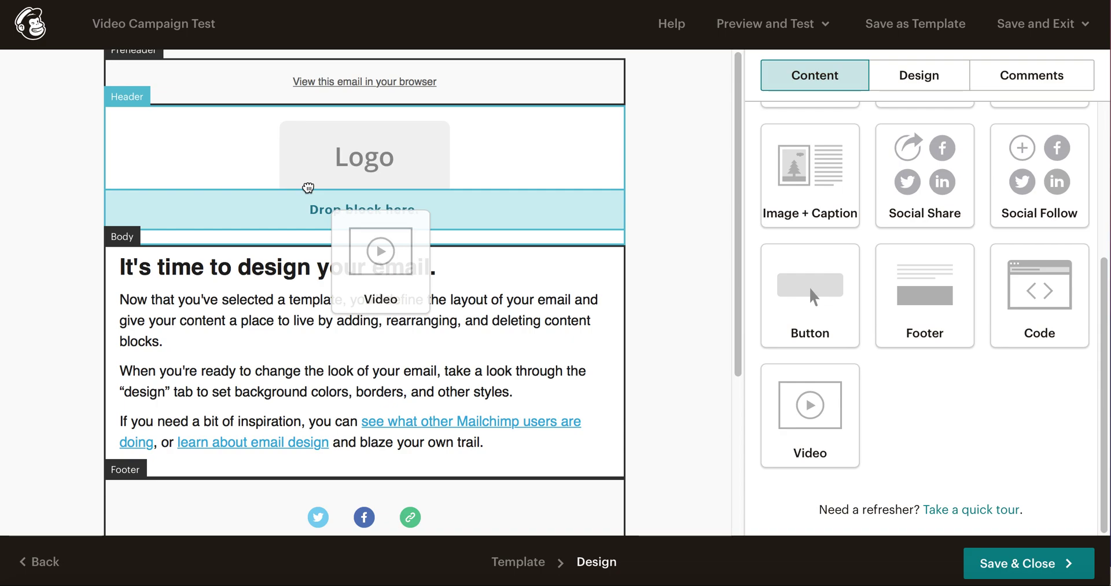
{"action": "left_click_drag", "start_coordinate": [308, 187], "coordinate": [307, 187]}
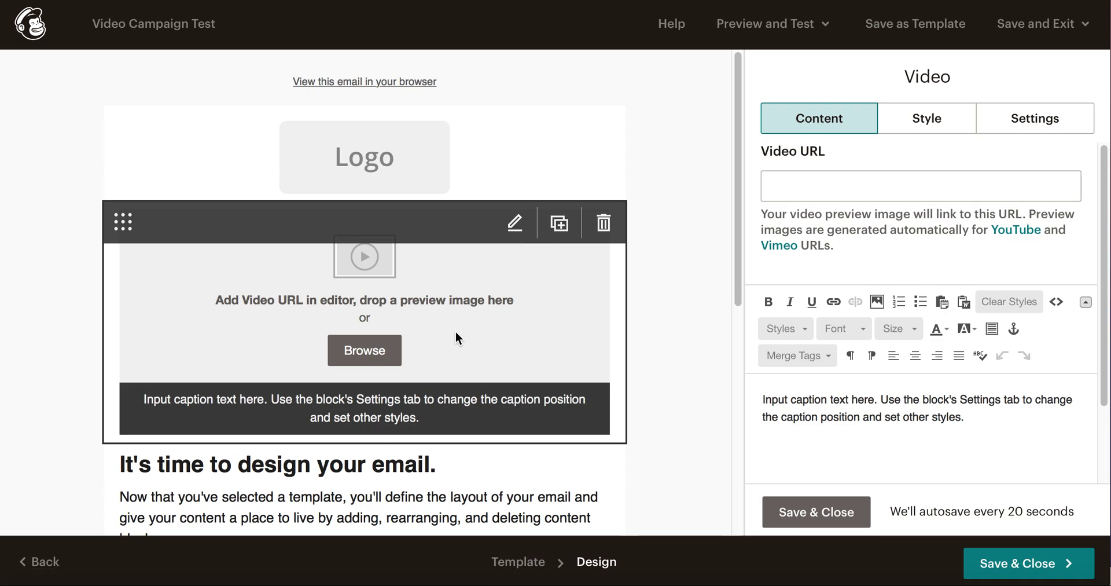
{"action": "left_click", "coordinate": [388, 357]}
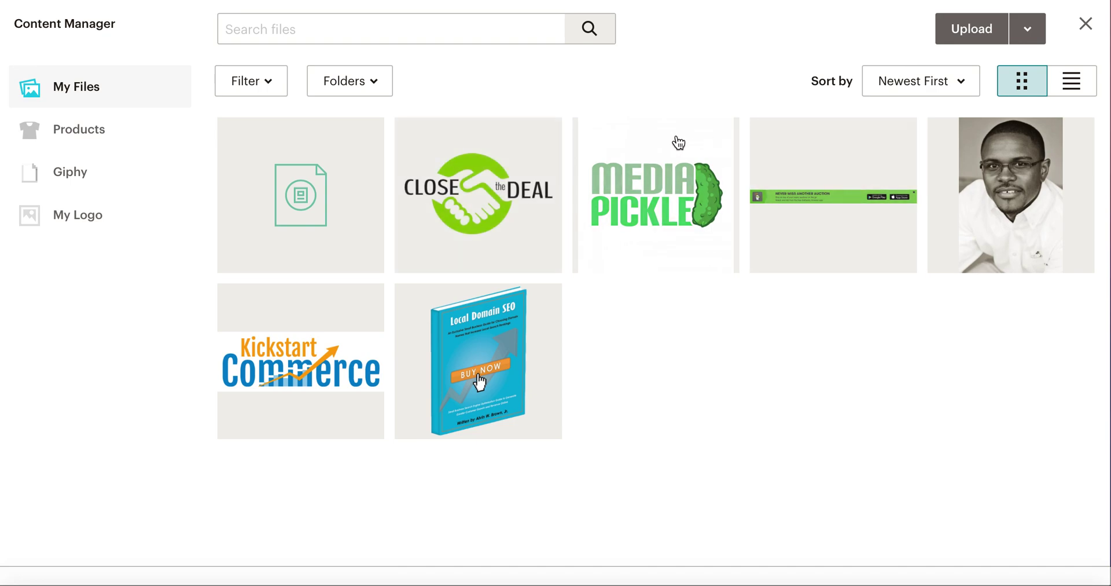
{"action": "left_click", "coordinate": [1085, 23]}
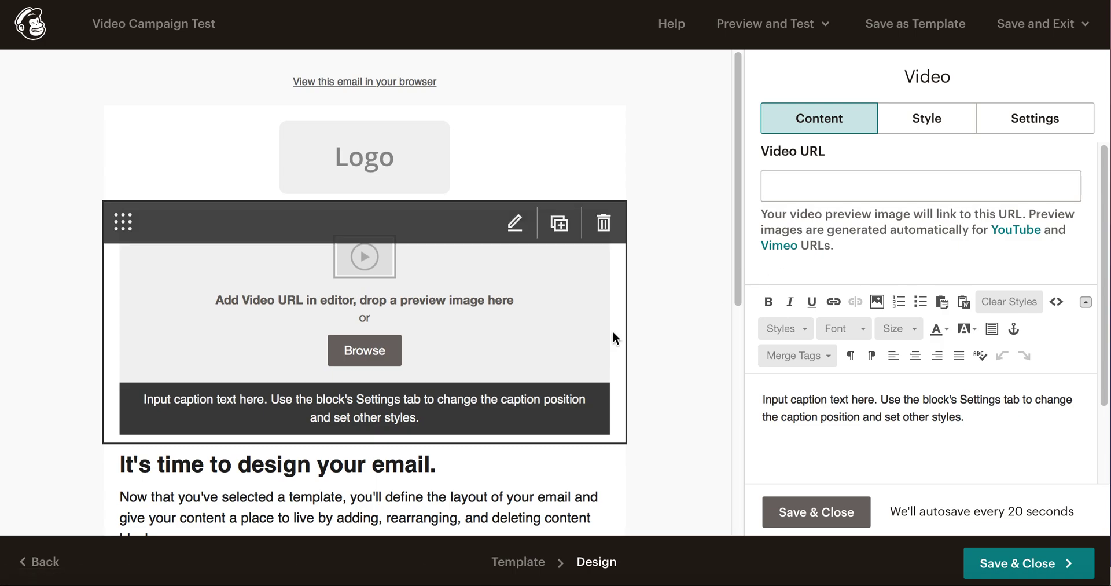
{"action": "left_click", "coordinate": [811, 195]}
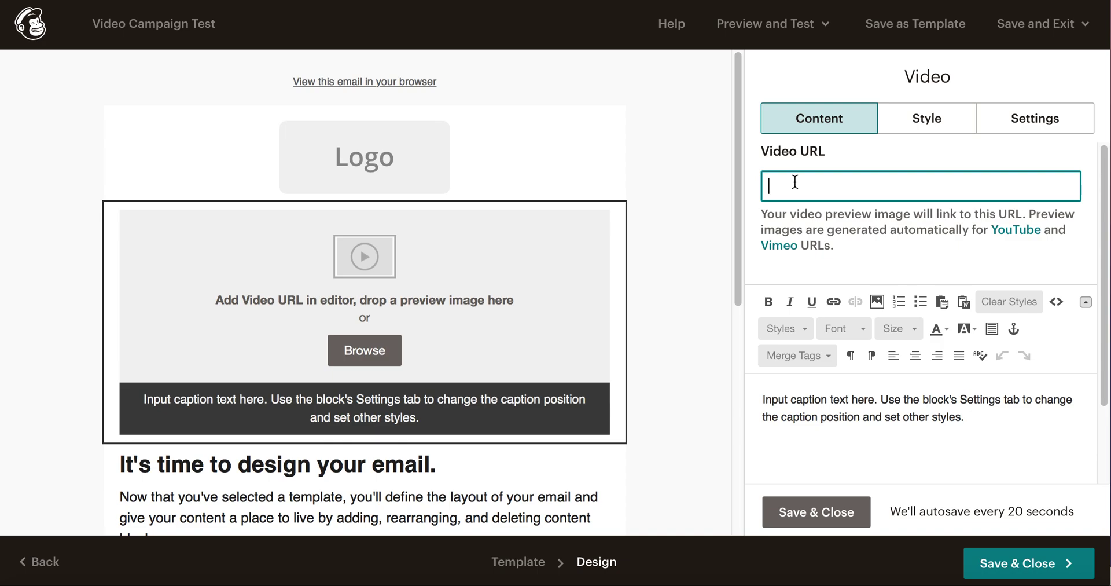
{"action": "type", "text": "https://youtu.be/IjlxGXj4B4U"}
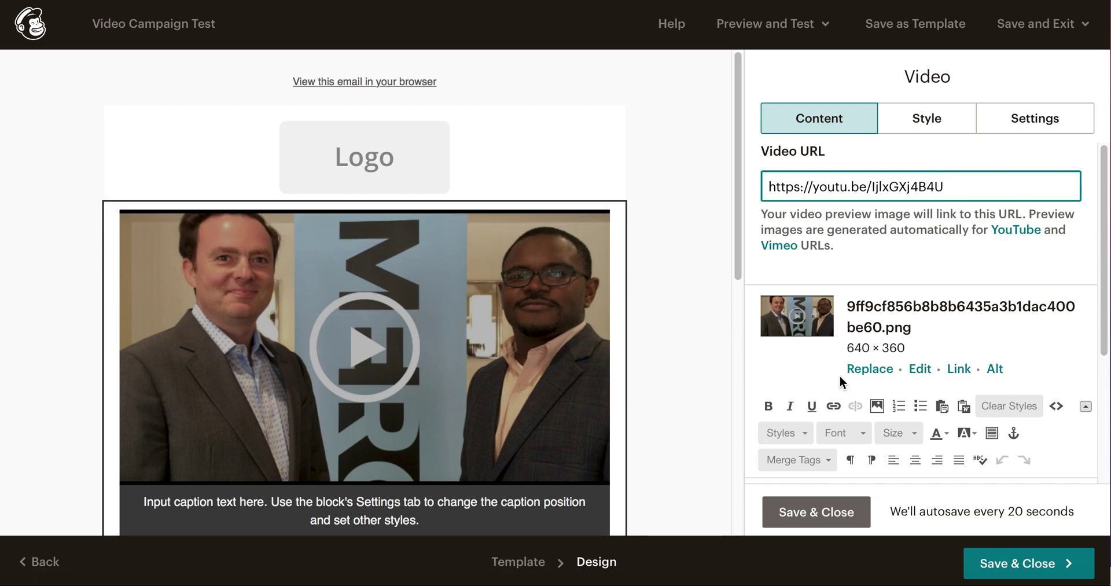
View the photo editor and the link settings of the video preview image, closing both without making changes.
{"action": "scroll", "coordinate": [839, 377], "scroll_direction": "down", "scroll_amount": 2}
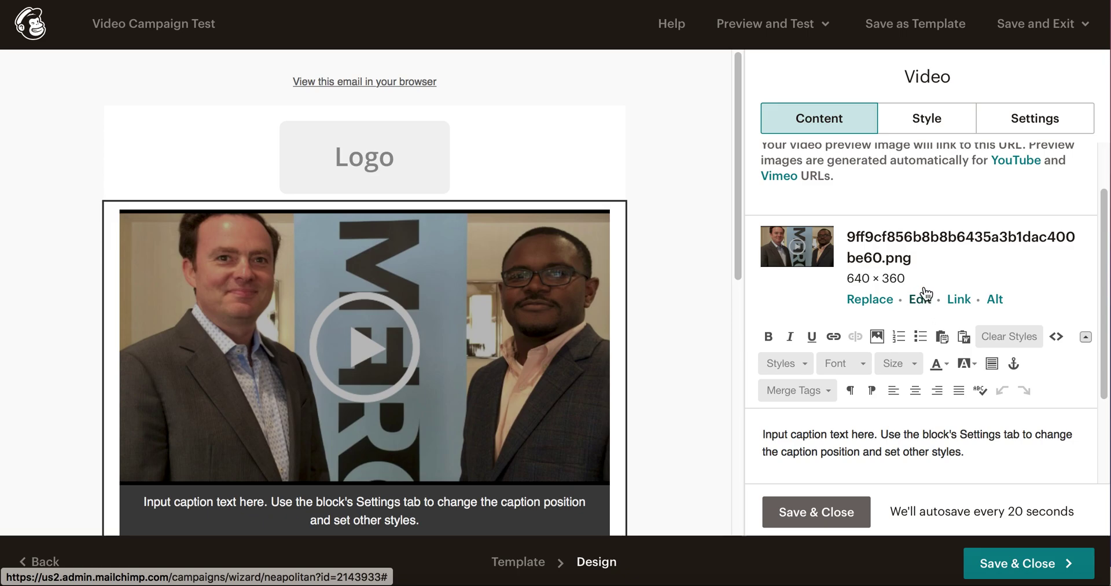
{"action": "left_click", "coordinate": [917, 279]}
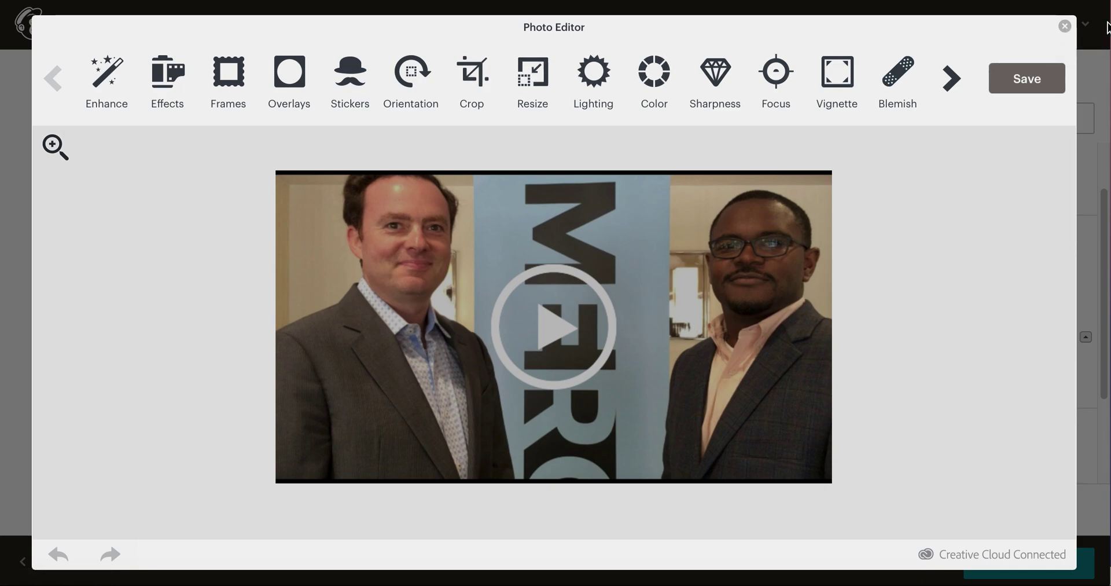
{"action": "left_click", "coordinate": [1065, 29]}
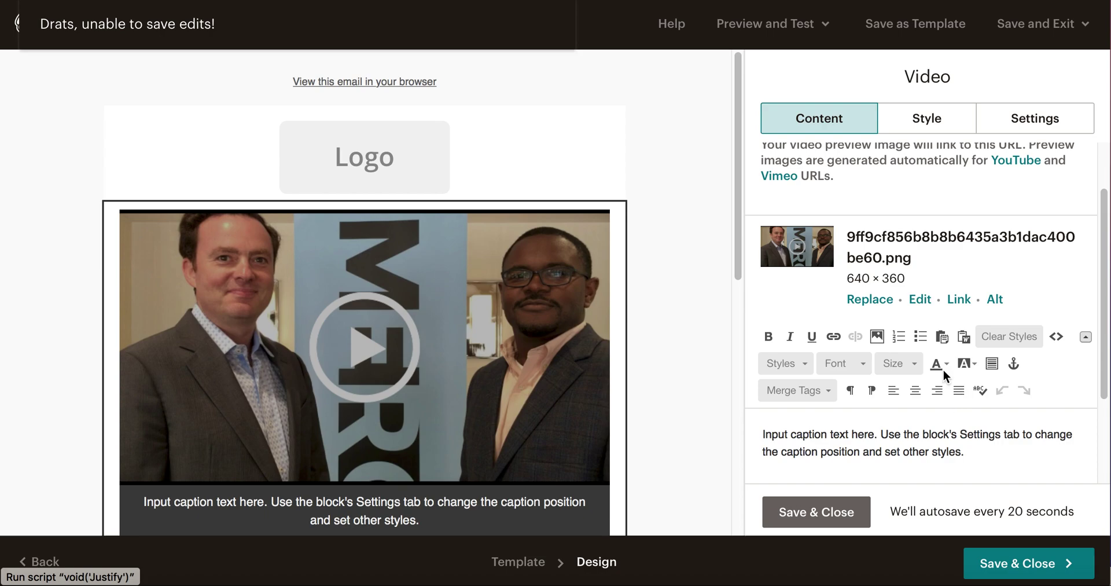
{"action": "left_click", "coordinate": [958, 299]}
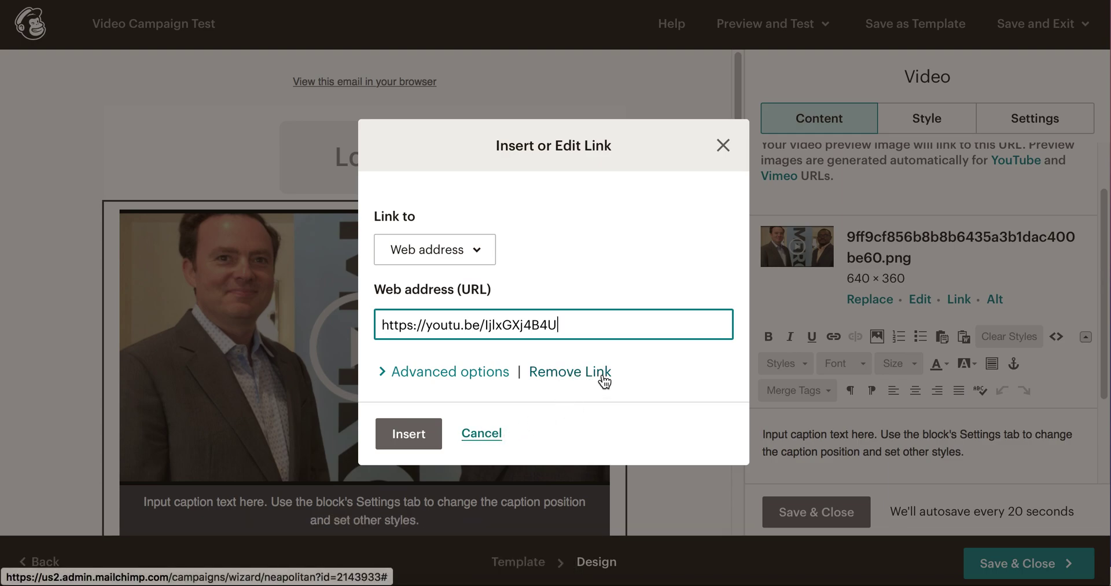
{"action": "left_click", "coordinate": [722, 145]}
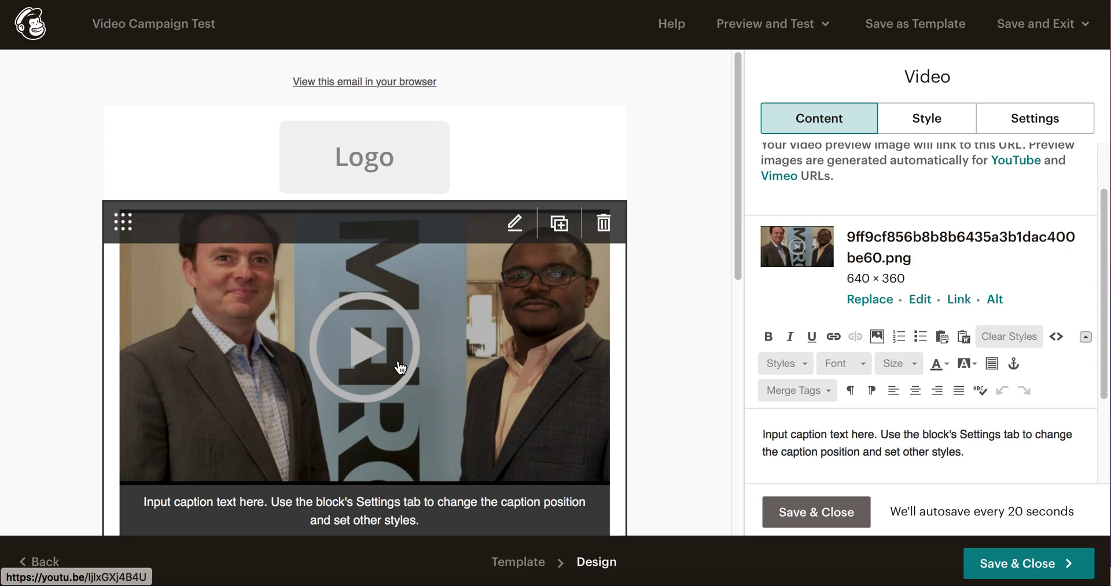
Replace the Video block's placeholder caption with "hgfjhgfjgh" and check the caption in the email.
{"action": "left_click_drag", "start_coordinate": [968, 454], "coordinate": [763, 413]}
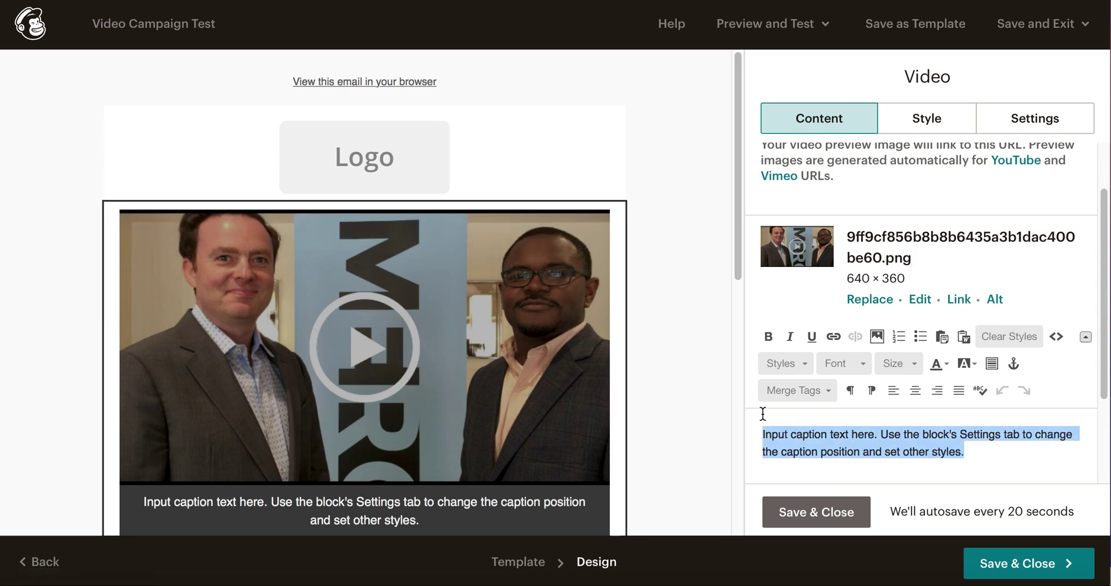
{"action": "type", "text": "hgfjhgfjgh"}
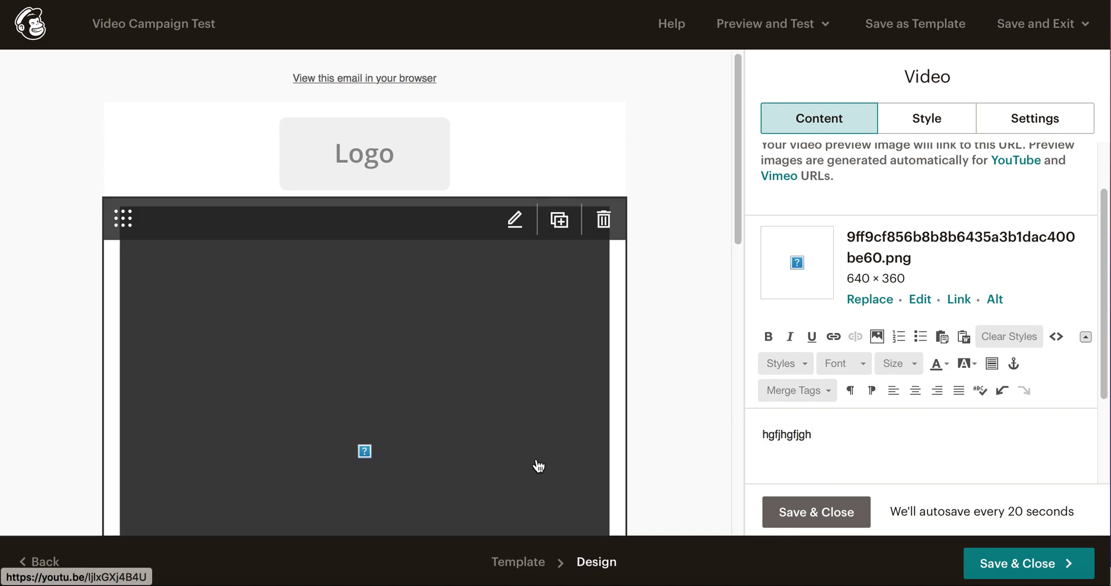
{"action": "scroll", "coordinate": [536, 464], "scroll_direction": "down", "scroll_amount": 5}
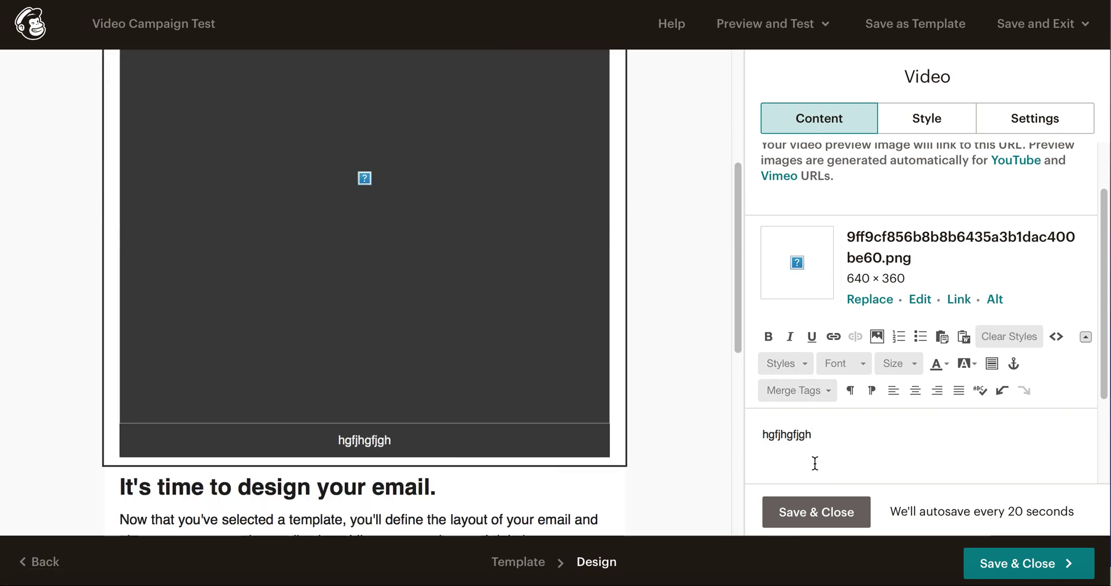
Refresh the video preview by re-entering the end of the video URL, and check the library of replacement images.
{"action": "scroll", "coordinate": [815, 460], "scroll_direction": "up", "scroll_amount": 1}
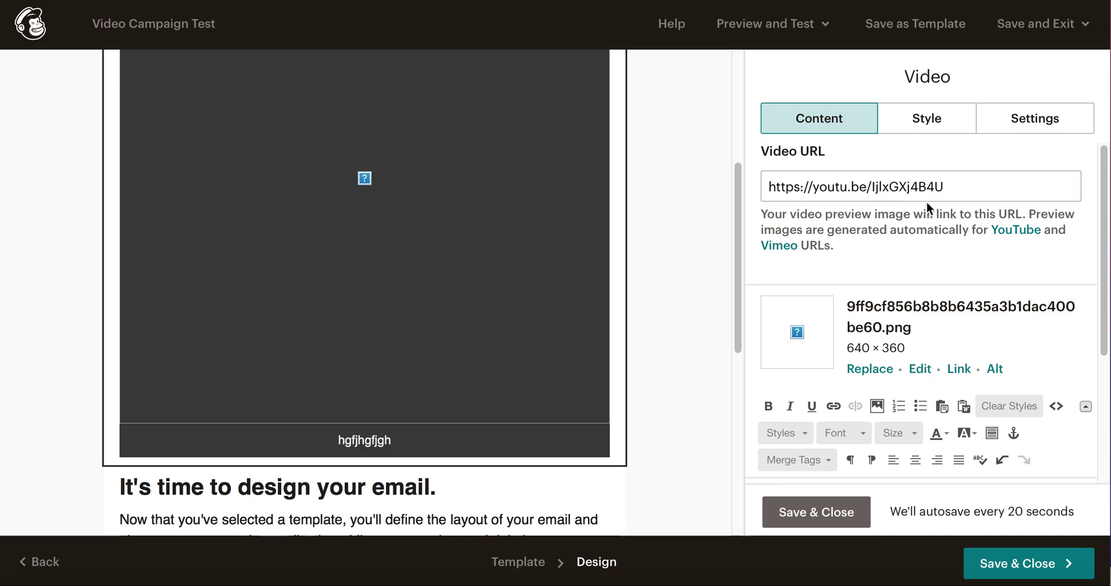
{"action": "left_click", "coordinate": [946, 190]}
{"action": "key", "text": "BackSpace"}
{"action": "type", "text": "U"}
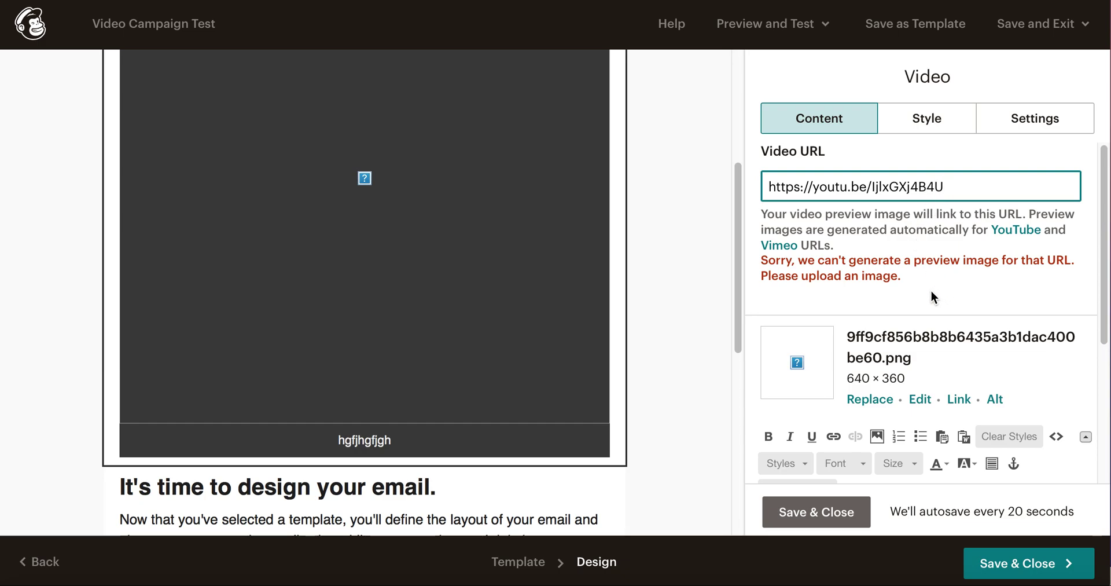
{"action": "left_click", "coordinate": [886, 403]}
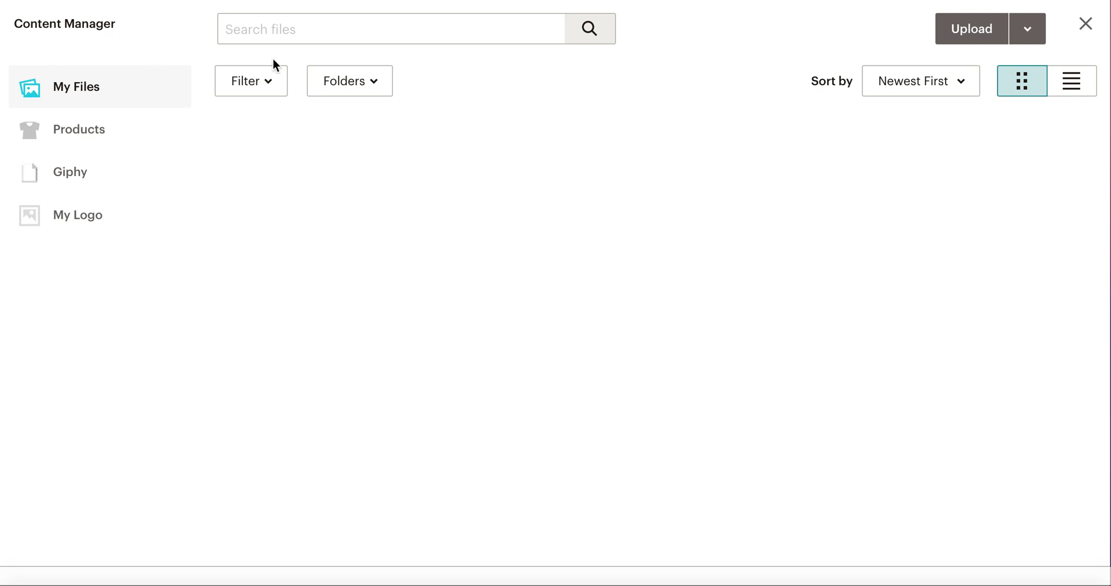
{"action": "left_click", "coordinate": [1084, 28]}
{"action": "left_click", "coordinate": [953, 186]}
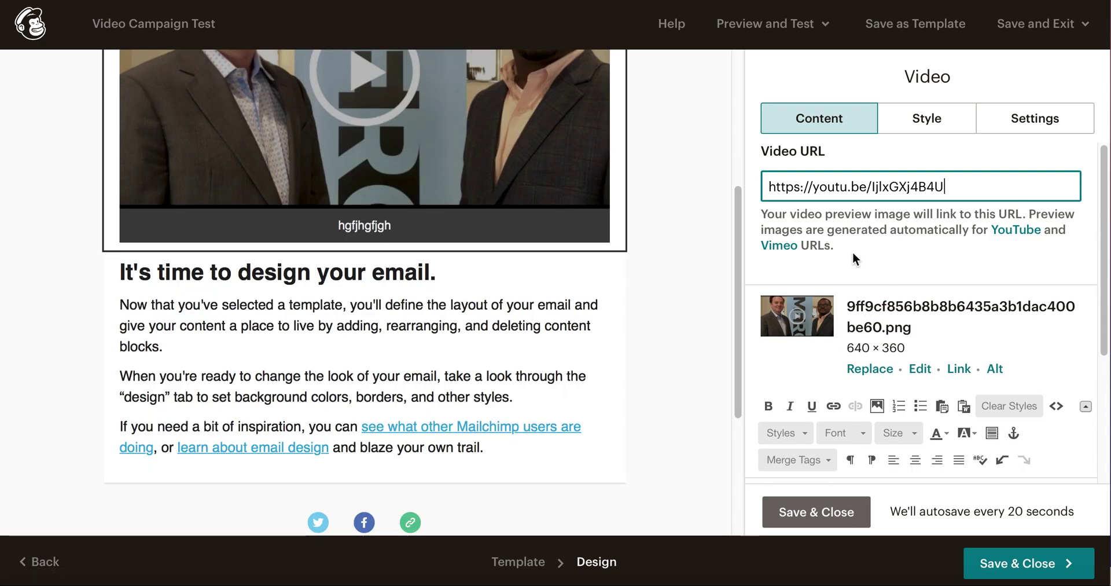
{"action": "scroll", "coordinate": [625, 269], "scroll_direction": "up", "scroll_amount": 4}
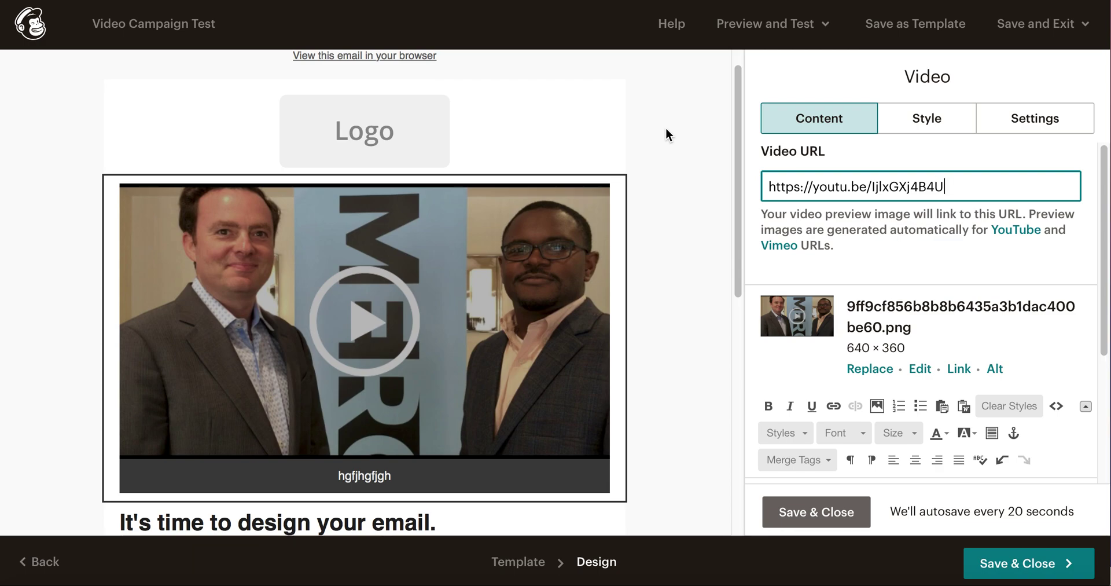
Switch to the Kickstart Commerce website and look over its blog posts and The Daily Scoop signup box.
{"action": "key", "text": "ctrl+Tab"}
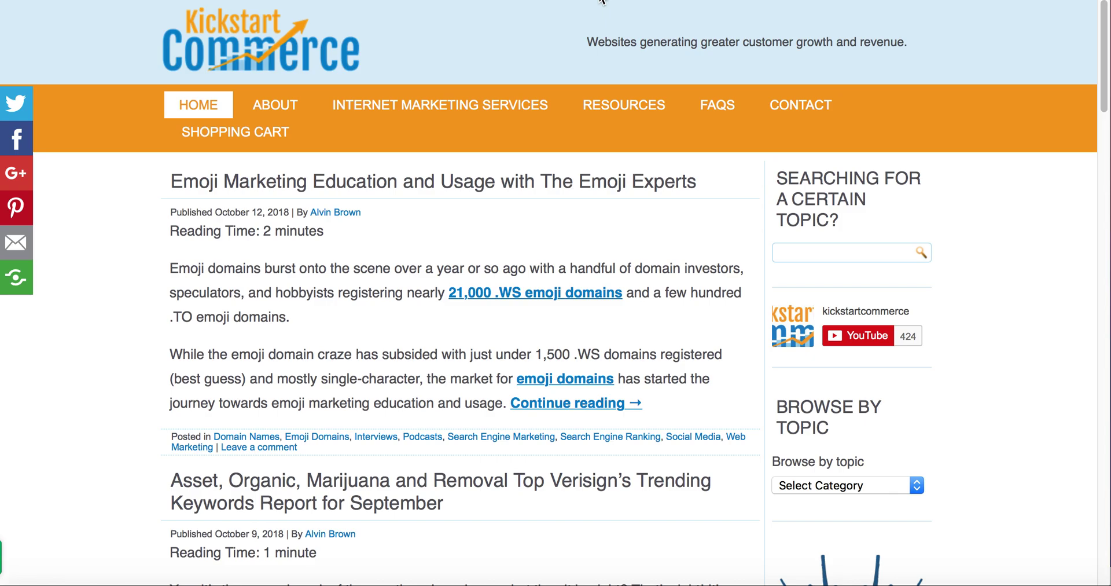
{"action": "scroll", "coordinate": [699, 276], "scroll_direction": "down", "scroll_amount": 15}
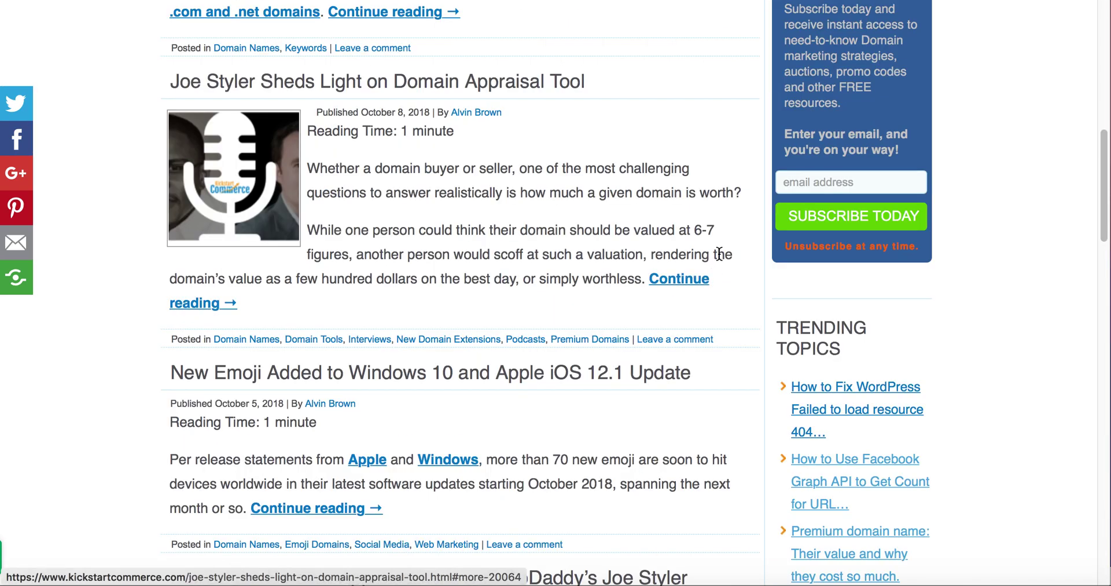
{"action": "scroll", "coordinate": [719, 253], "scroll_direction": "up", "scroll_amount": 2}
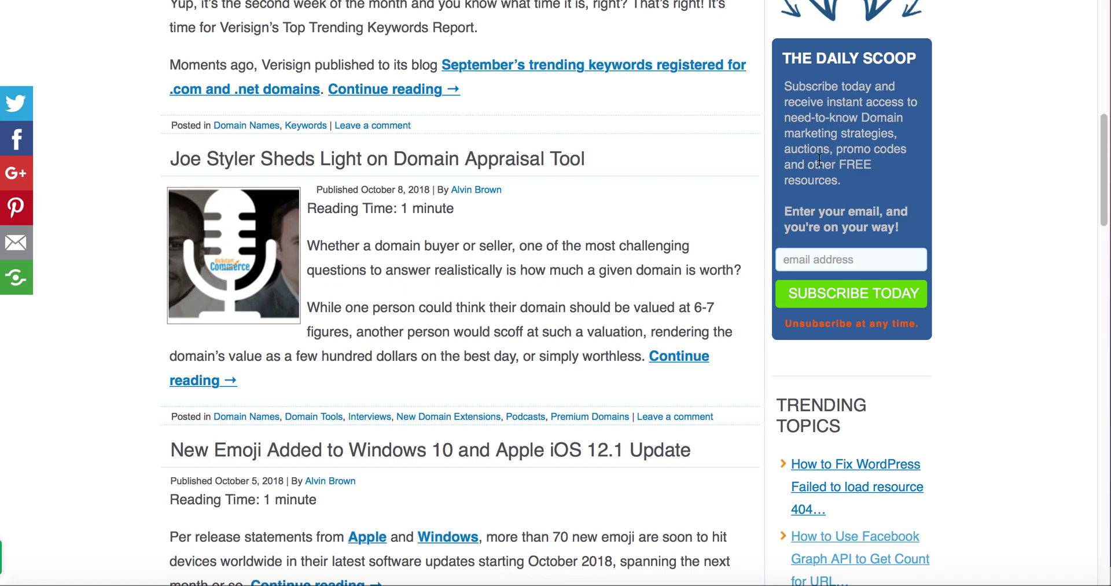
{"action": "scroll", "coordinate": [612, 203], "scroll_direction": "up", "scroll_amount": 8}
{"action": "scroll", "coordinate": [611, 203], "scroll_direction": "up", "scroll_amount": 8}
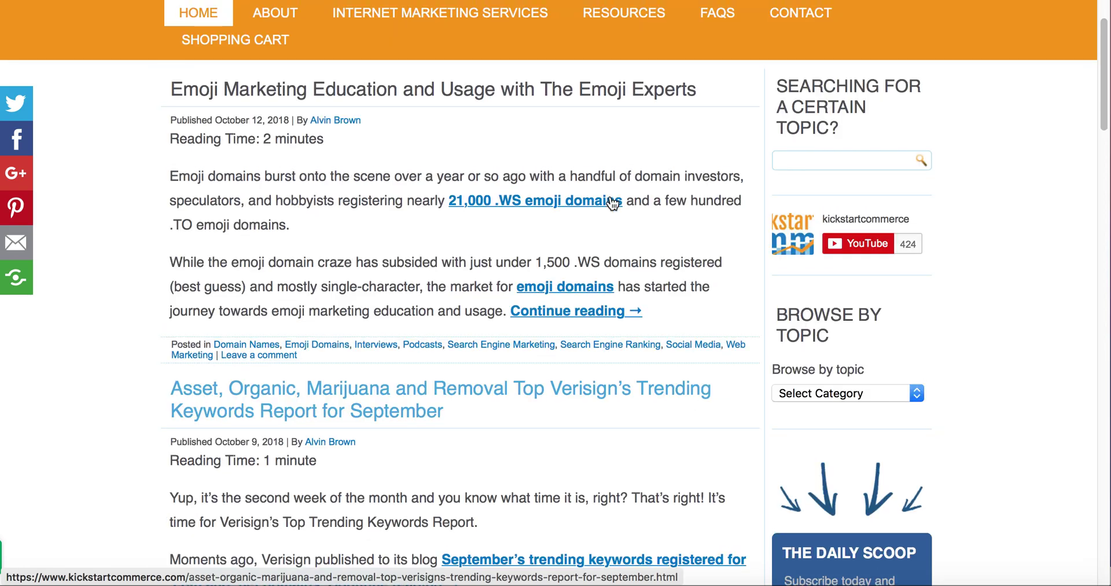